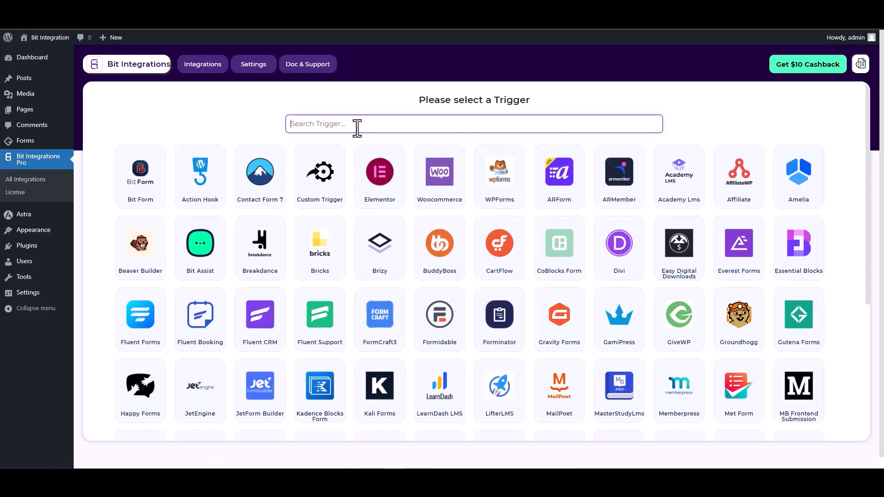
- Search triggers for 'gut', select Gutena Forms, and start fetching a test submission
type("gun")
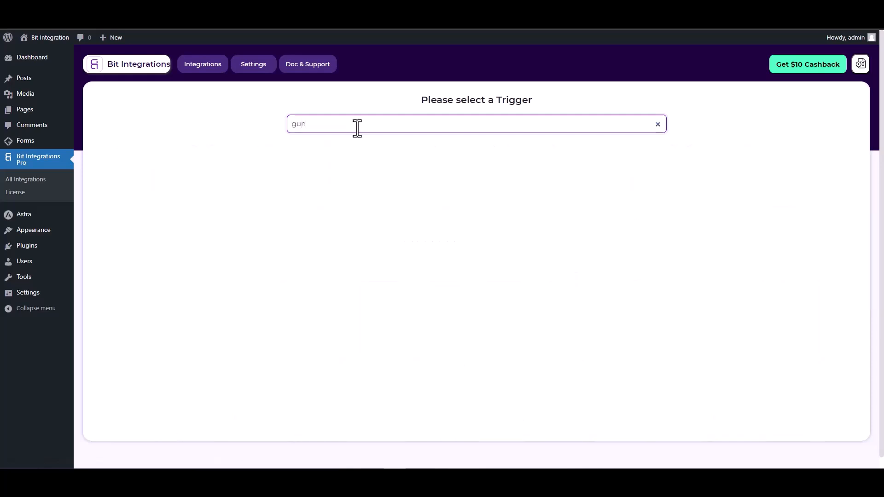
key("BackSpace")
type("t")
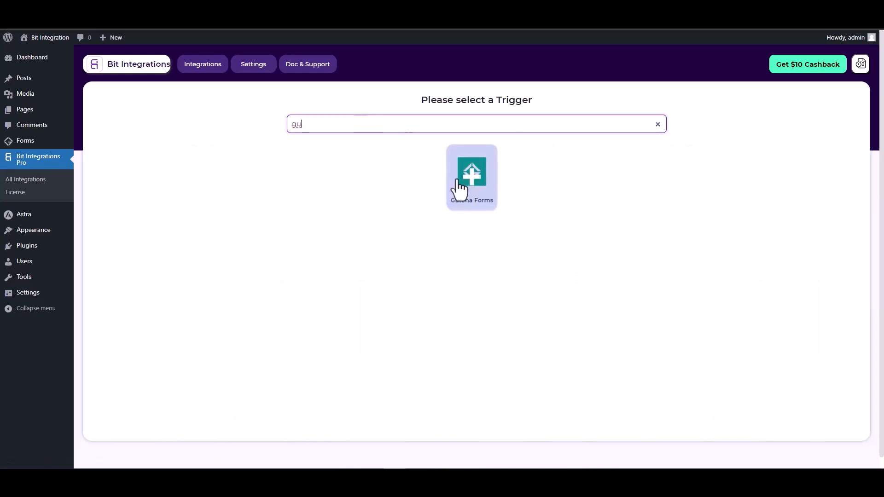
left_click(463, 189)
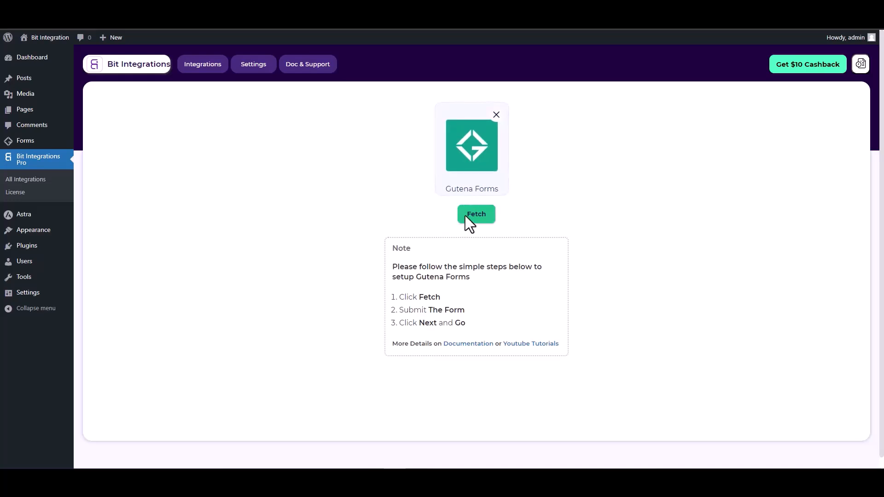
left_click(479, 217)
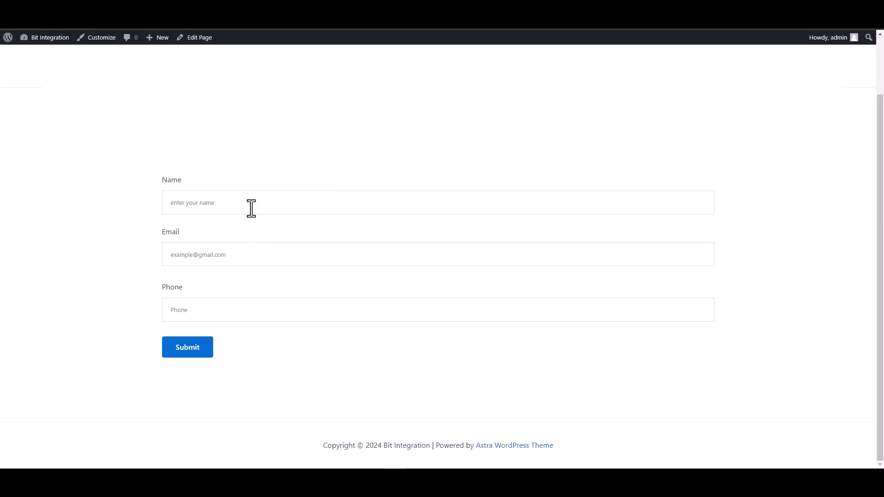
- Fill the site form's Name, Email and Phone fields with test values and submit it
left_click(251, 208)
type("test")
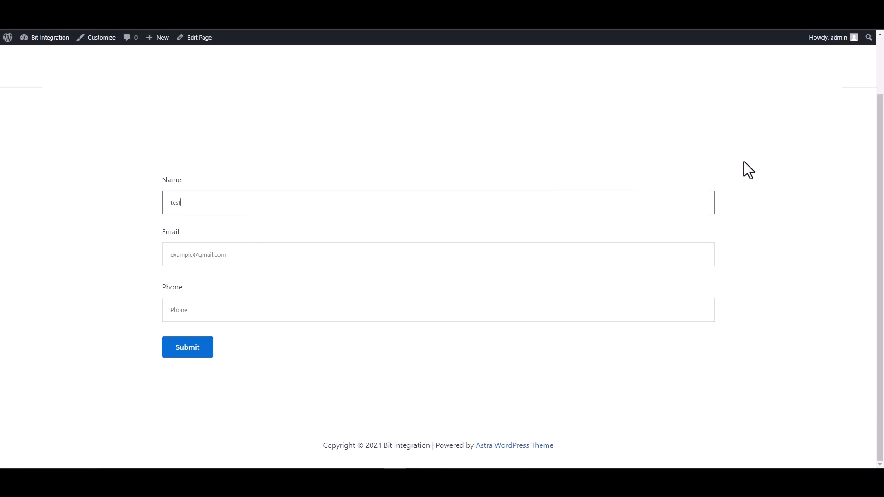
left_click(700, 256)
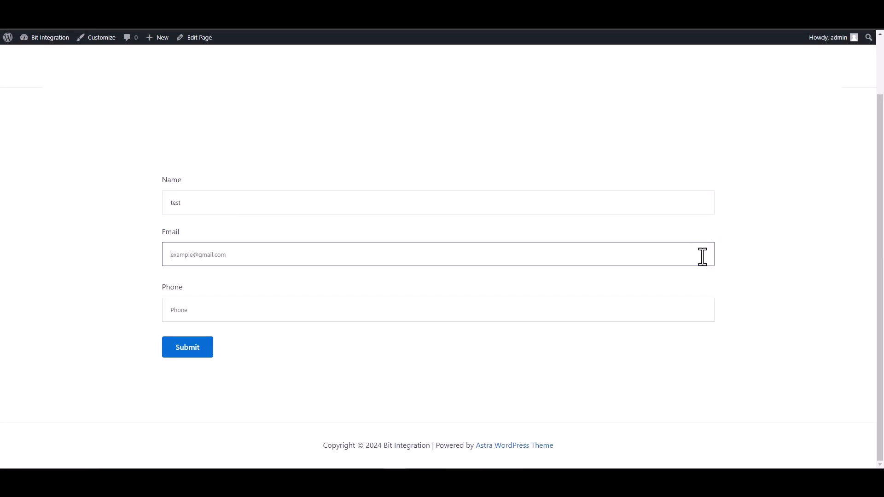
type("test")
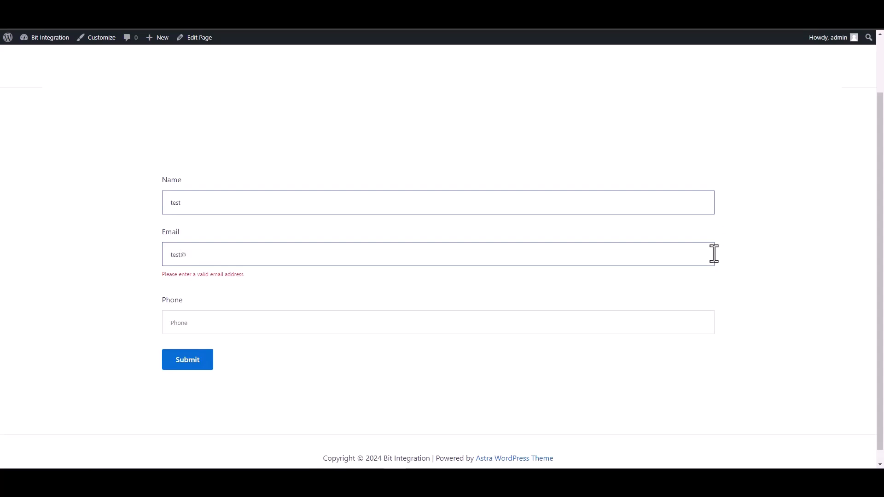
type("@test.com")
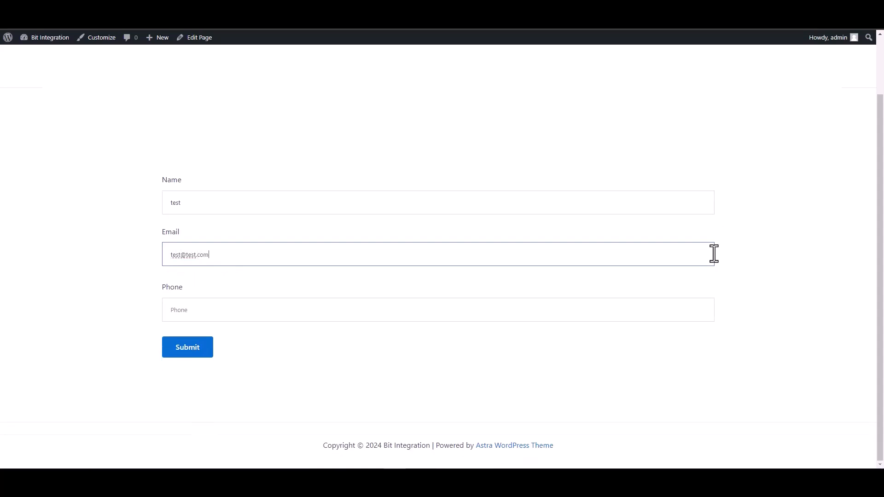
left_click(673, 312)
type("1234567")
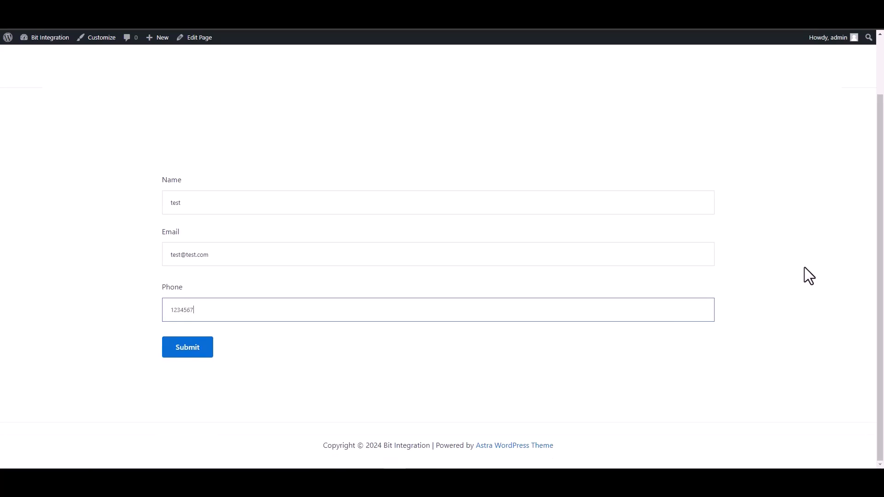
left_click(183, 352)
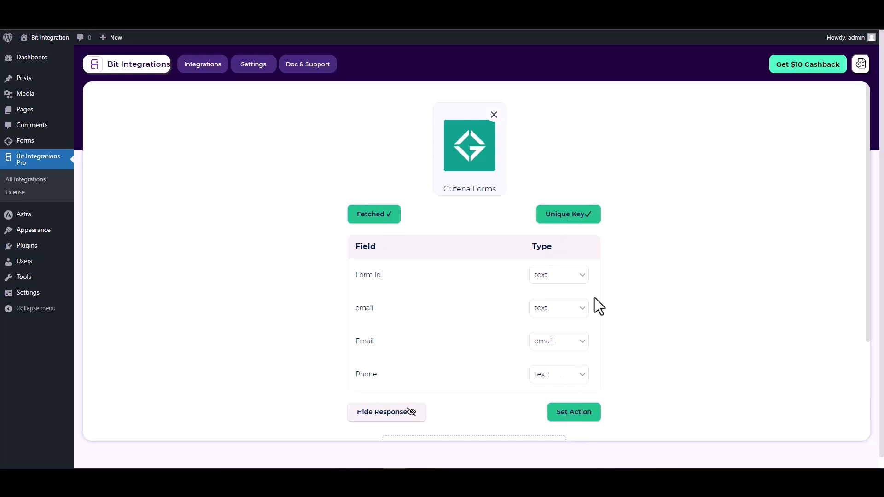
- Set the action by searching 'mail chimp' and selecting the Mail Chimp card
scroll(595, 297, "down", 1)
left_click(577, 366)
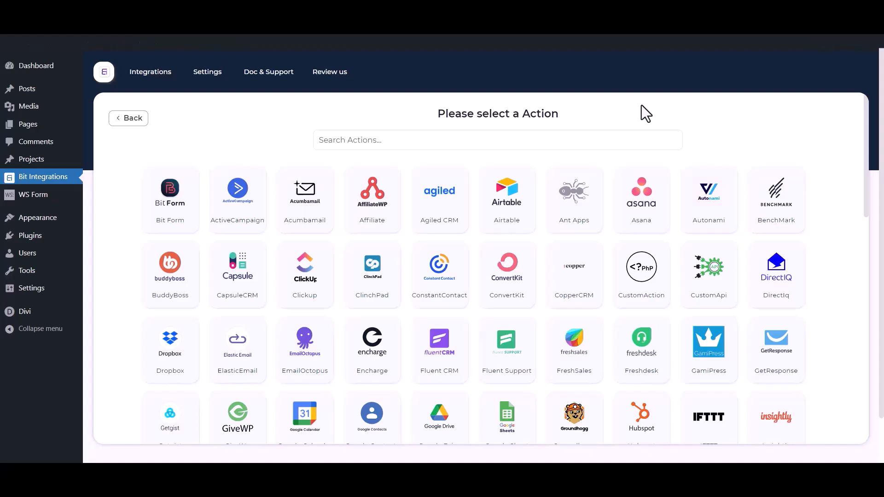
left_click(548, 143)
type("m")
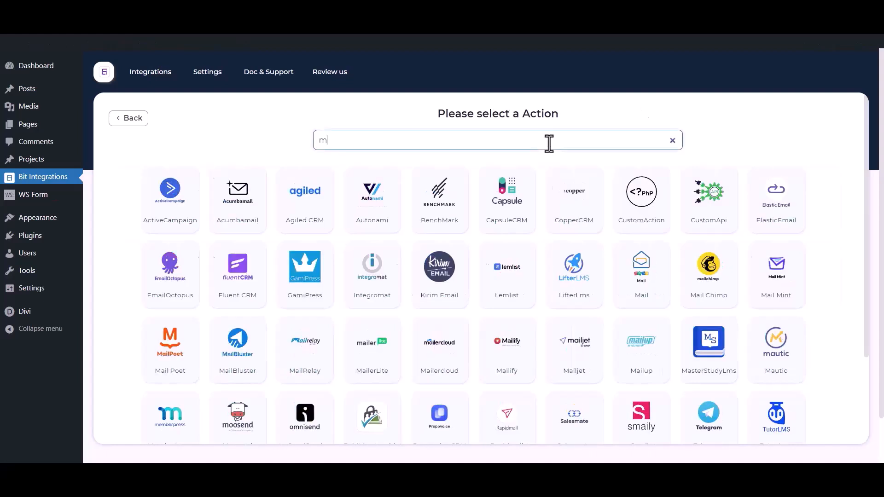
type("ail chimp")
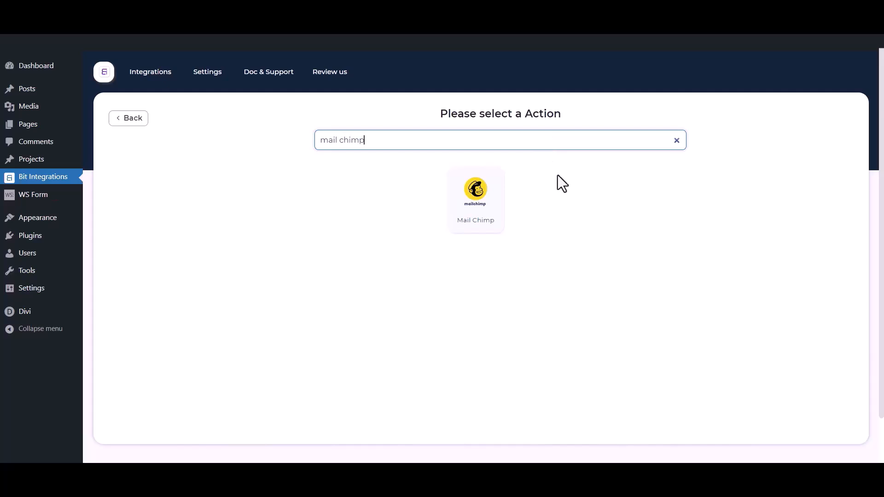
left_click(500, 205)
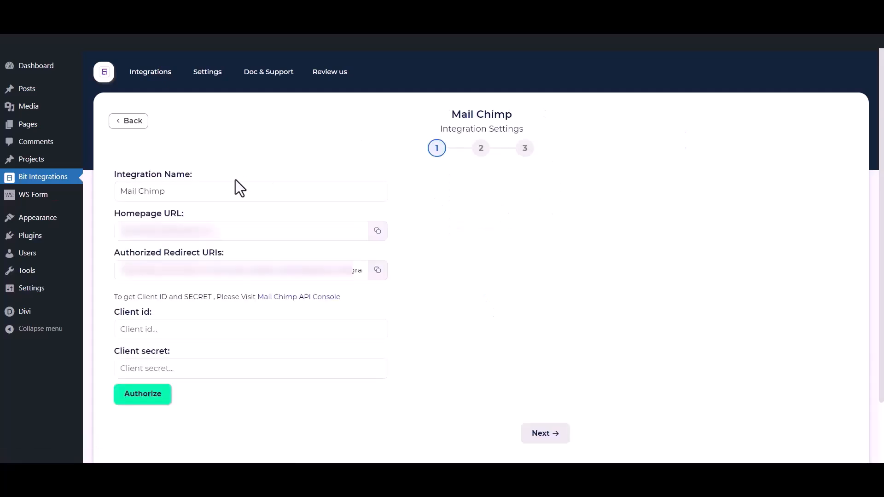
left_click_drag(184, 192, 102, 192)
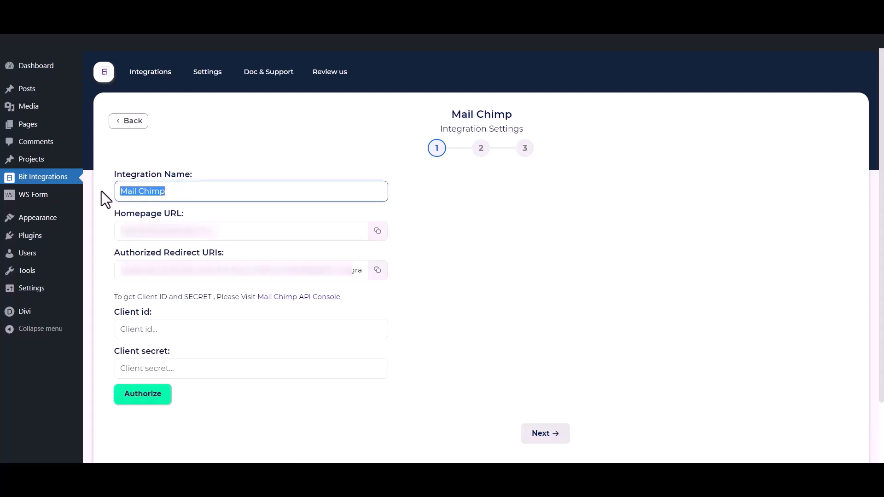
left_click_drag(105, 310, 144, 312)
left_click_drag(113, 352, 174, 346)
left_click(186, 306)
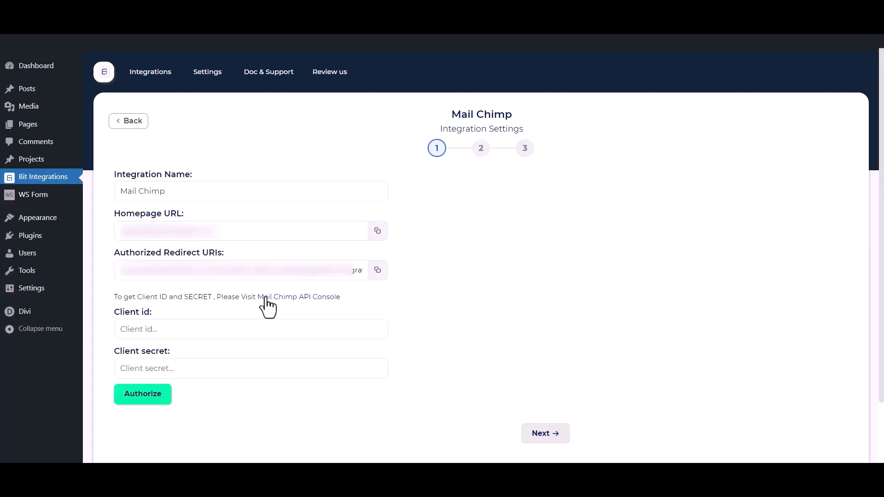
- In Mailchimp's API console, register an app named 'Bit Integrations', description 'test', company 'Bit Apps'
left_click(307, 298)
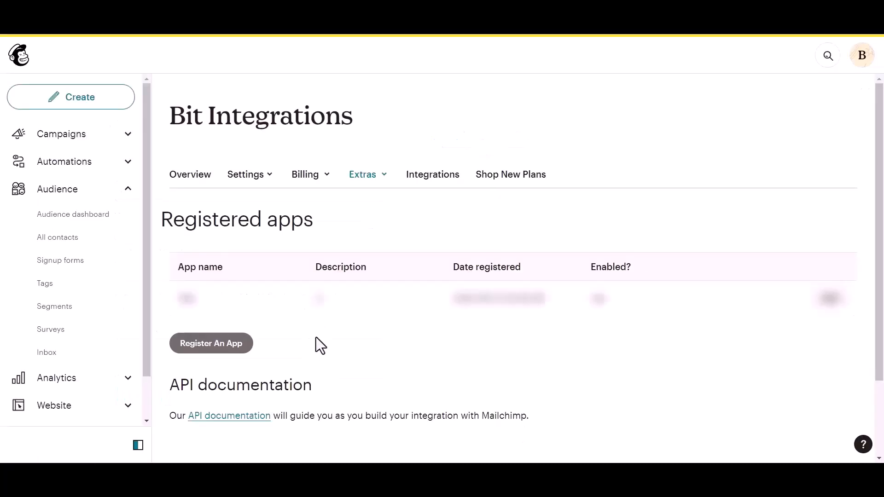
left_click(196, 348)
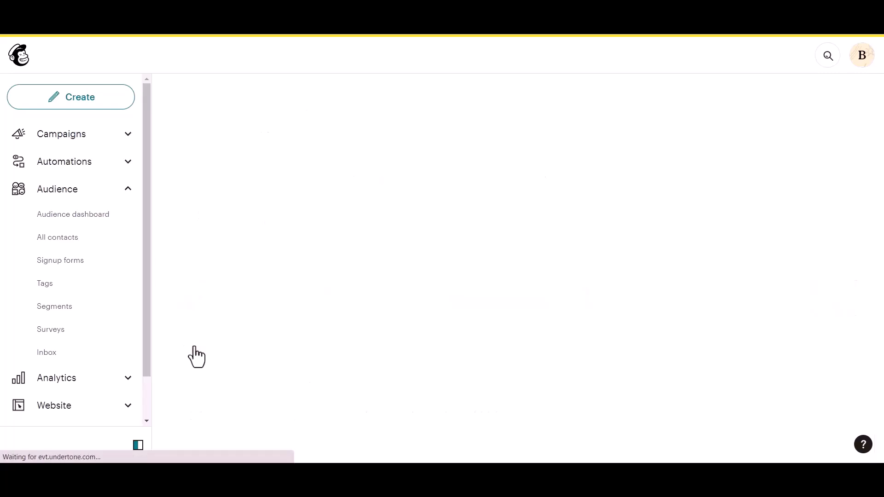
left_click(217, 178)
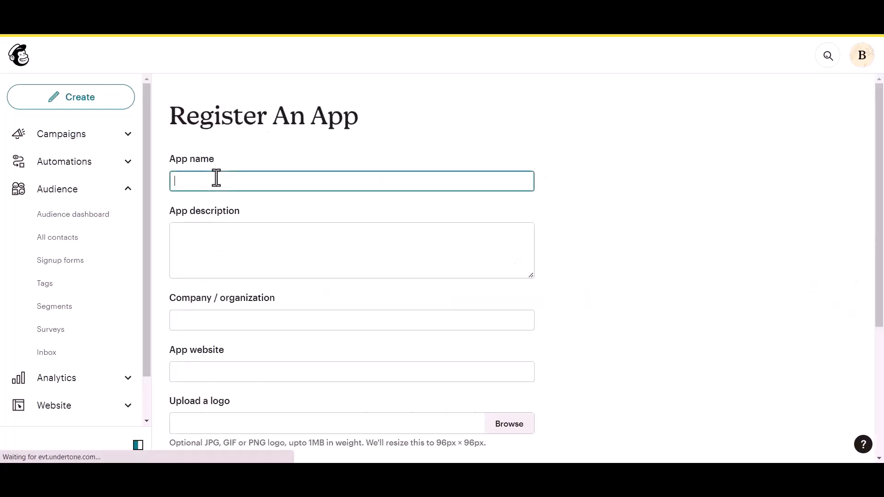
type("Bit Integrations")
left_click(211, 234)
type("test")
left_click(212, 327)
type("Bit Apps")
scroll(212, 327, "down", 1)
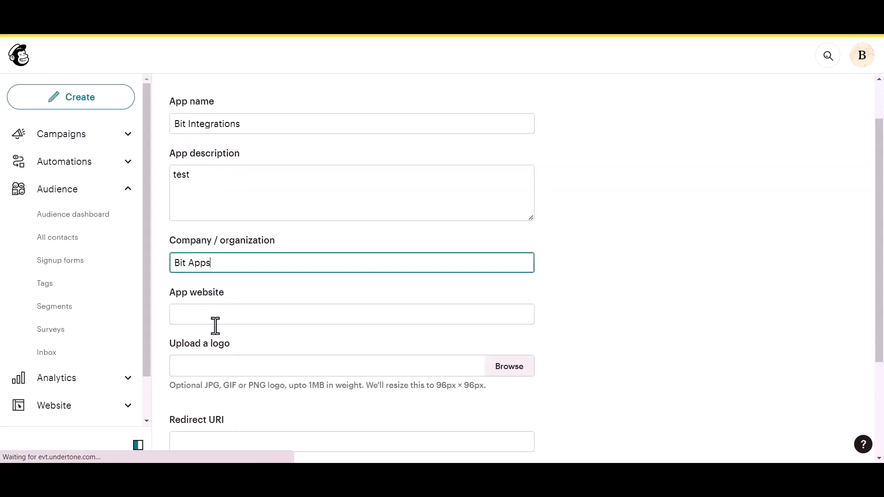
left_click(227, 317)
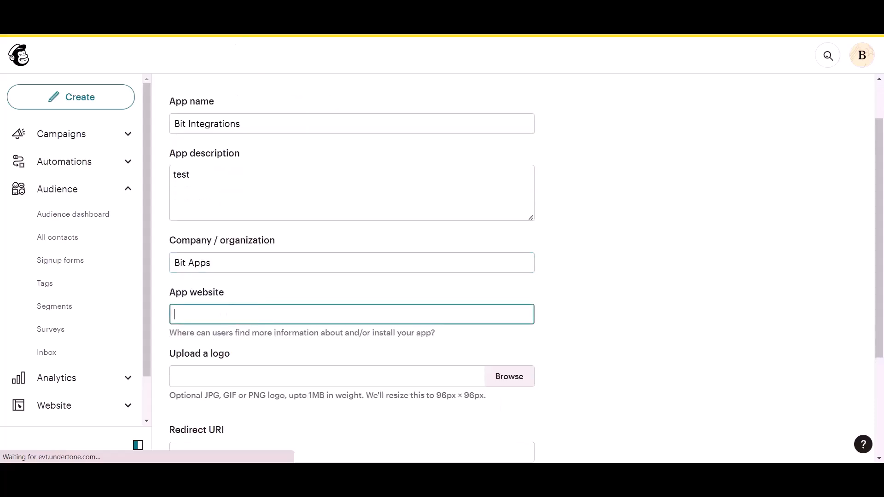
key("ctrl+Tab")
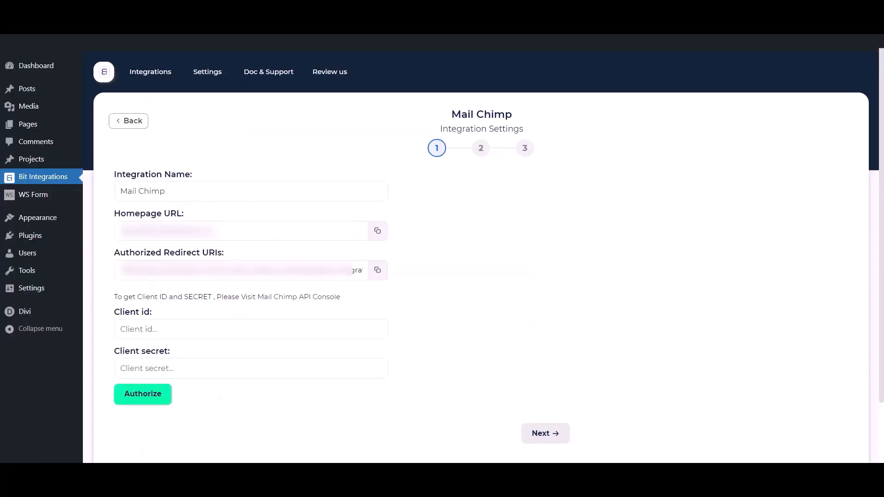
- Copy the site's homepage URL from Bit Integrations into the Mailchimp App website field
left_click(375, 233)
key("ctrl+Tab")
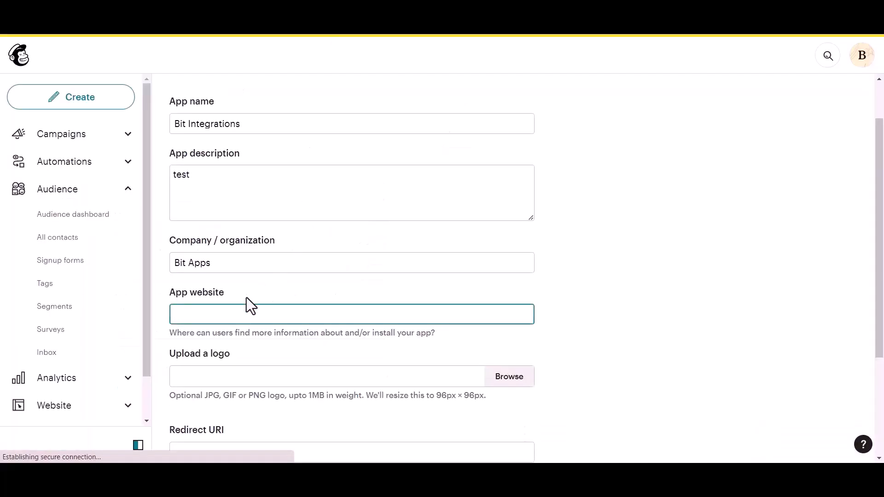
key("ctrl+v")
scroll(236, 318, "down", 3)
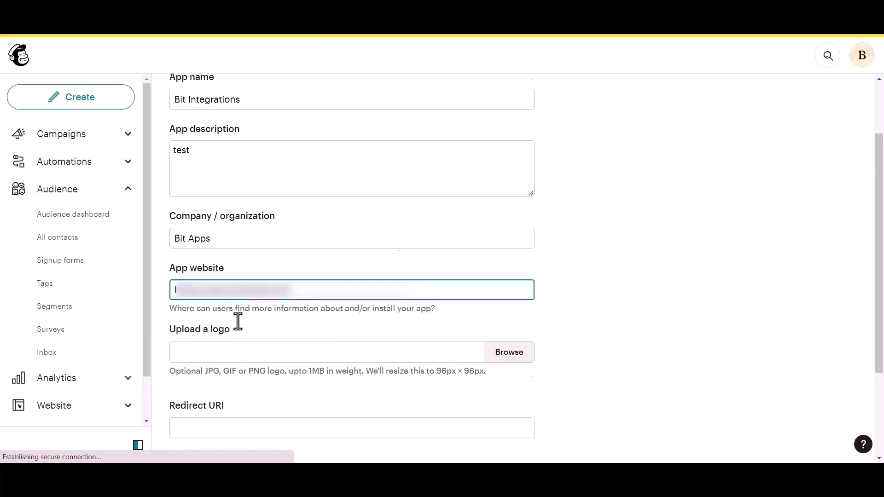
- Copy the authorized redirect URI from Bit Integrations into the Mailchimp Redirect URI field
left_click(223, 336)
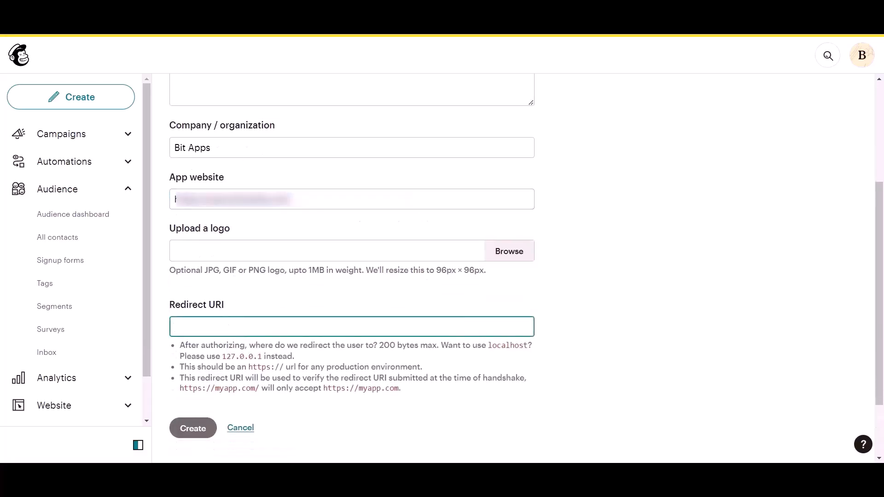
key("ctrl+Tab")
left_click(375, 272)
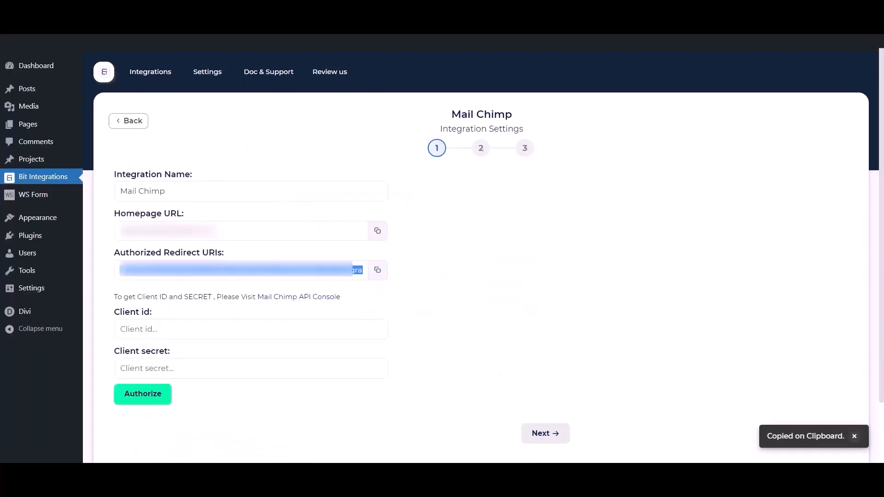
key("ctrl+Tab")
key("ctrl+v")
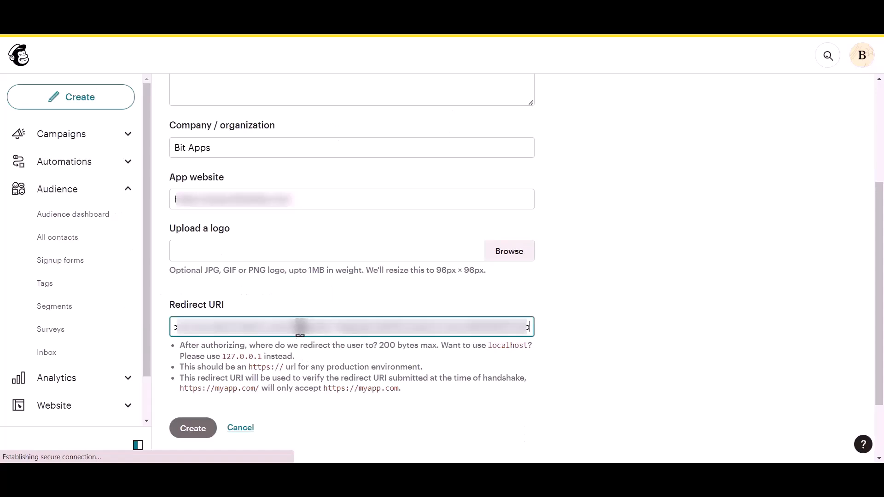
left_click(543, 291)
- Create the Mailchimp app and copy its Client ID into Bit Integrations' Client id field
left_click(192, 351)
left_click_drag(197, 218, 247, 219)
left_click_drag(196, 292, 258, 293)
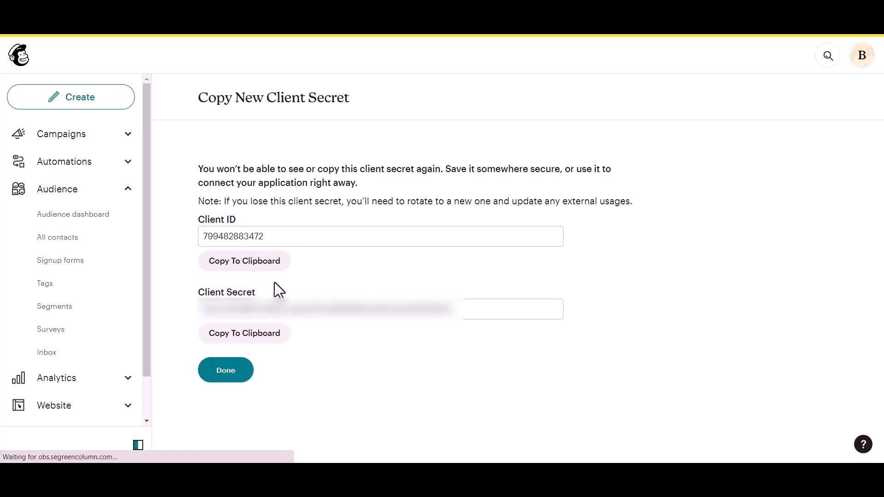
left_click(265, 268)
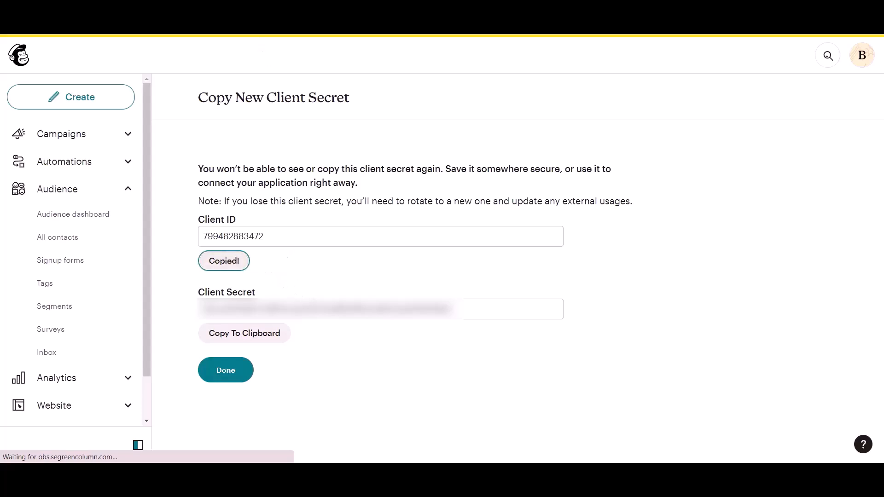
left_click(235, 338)
key("ctrl+v")
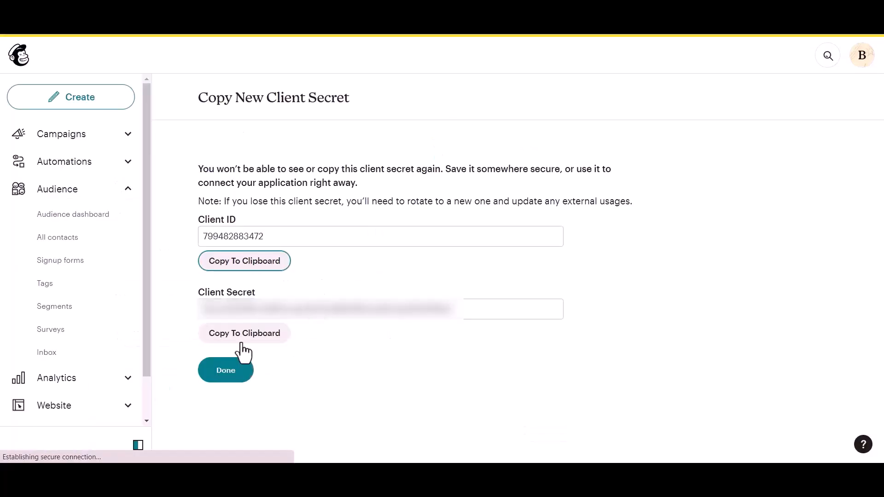
- Copy the app's Client Secret into Bit Integrations' Client secret field
left_click(242, 341)
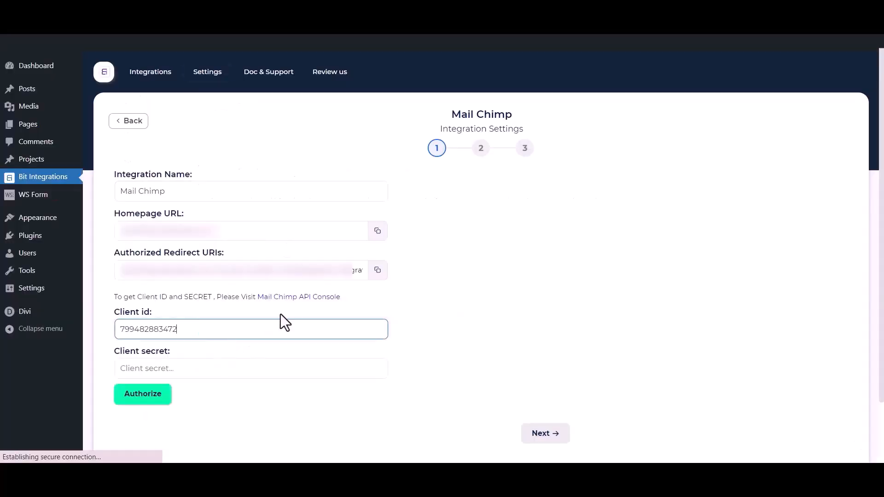
left_click(248, 367)
key("ctrl+v")
left_click(253, 426)
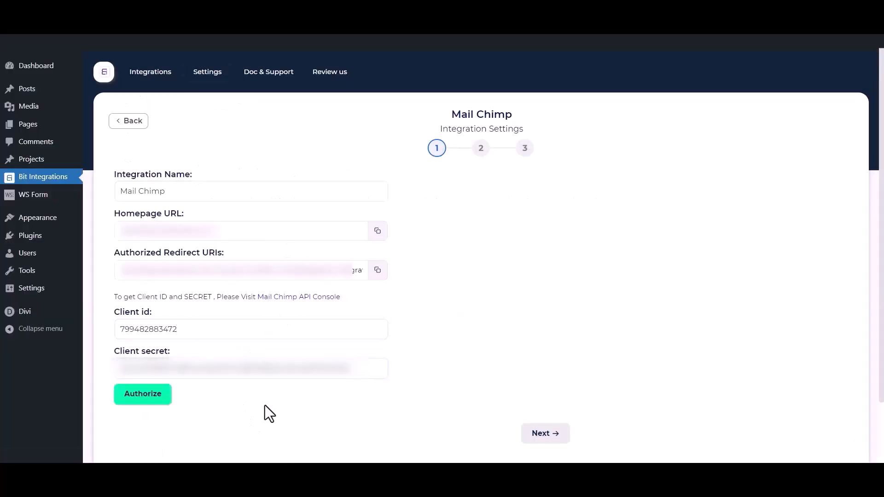
- Authorize the connection by logging in to Mailchimp and allowing Bit Integrations access
left_click(155, 405)
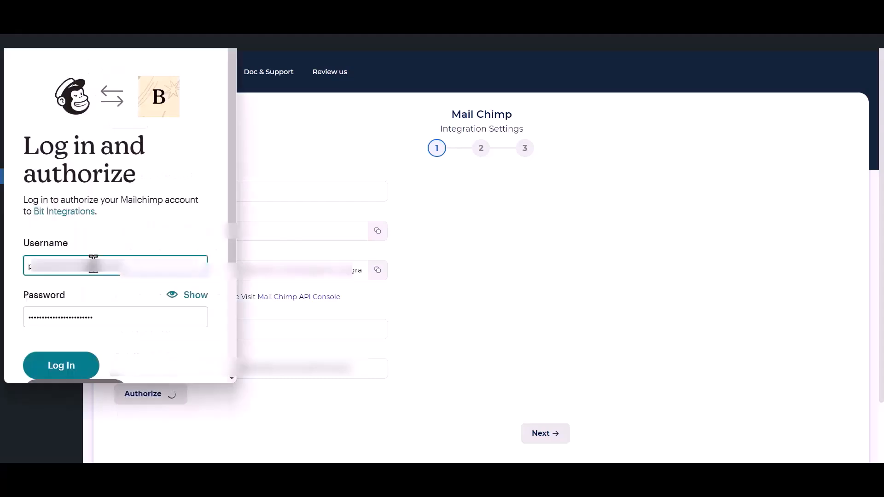
left_click(67, 366)
left_click(67, 366)
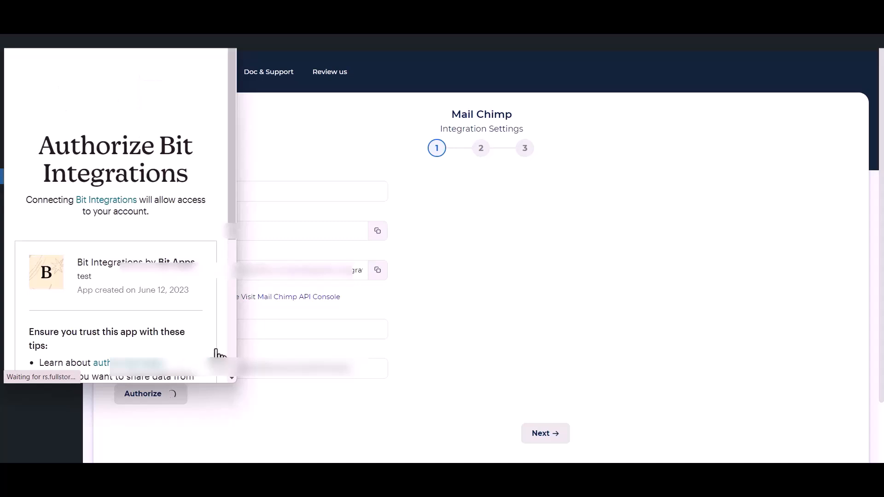
scroll(99, 288, "down", 5)
left_click(33, 351)
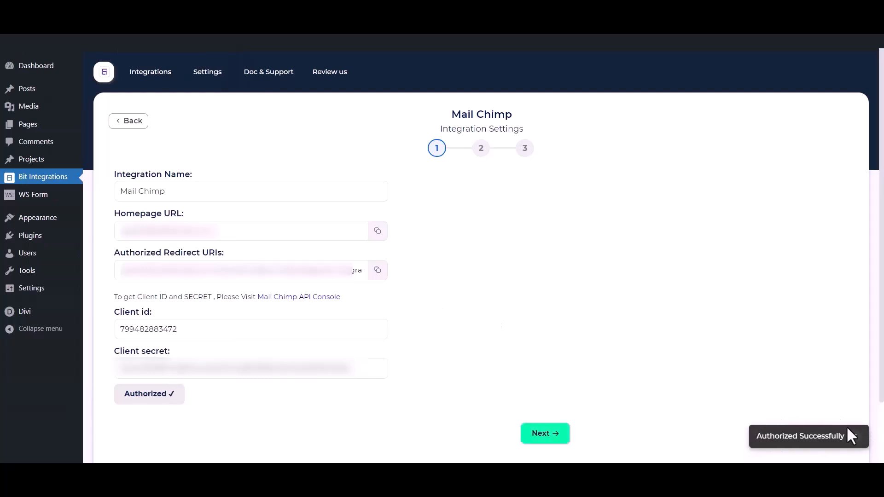
- Choose the Bit Integrations audience and add tags Tag - 1, Tag - 2 and Tag - 3
left_click(554, 436)
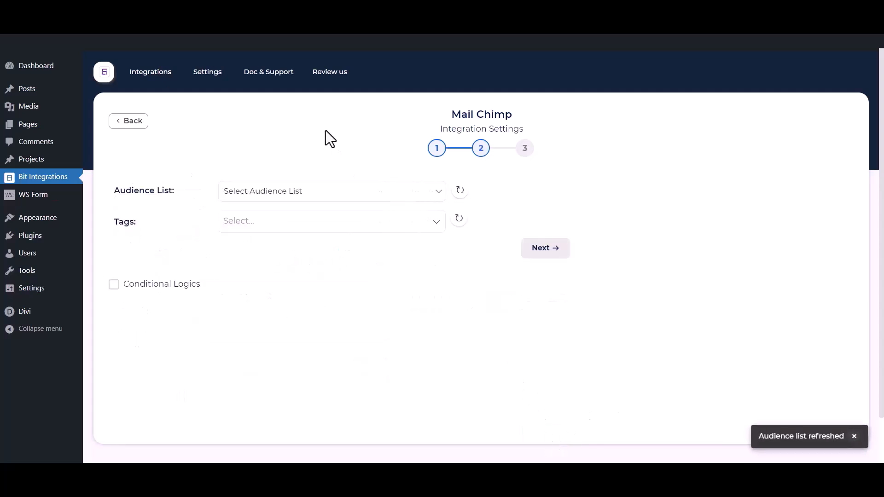
left_click(283, 191)
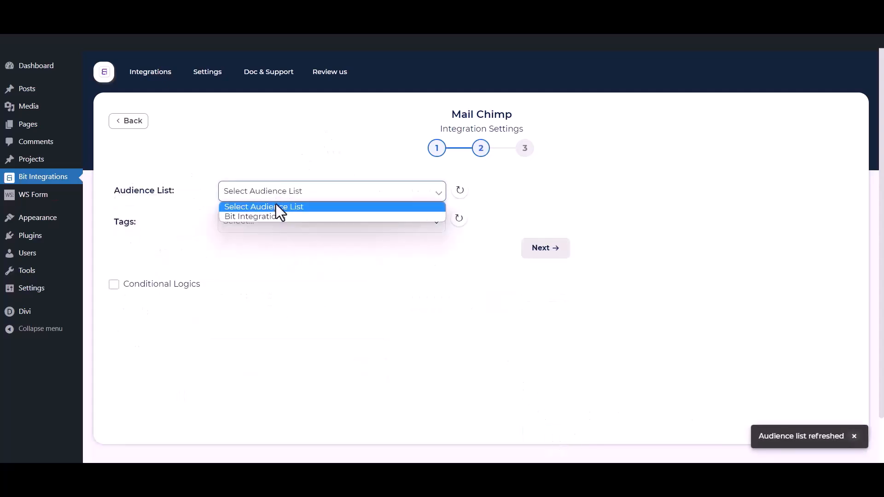
left_click(269, 217)
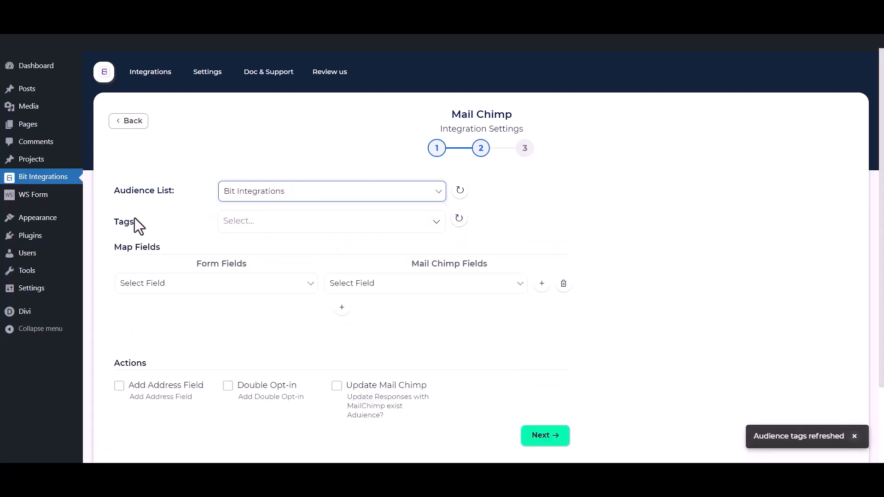
left_click(286, 221)
left_click(261, 244)
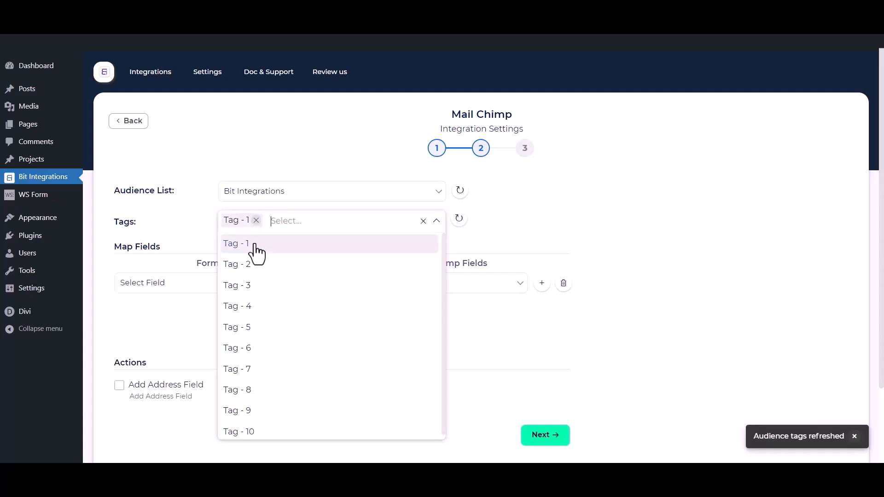
left_click(249, 265)
left_click(249, 286)
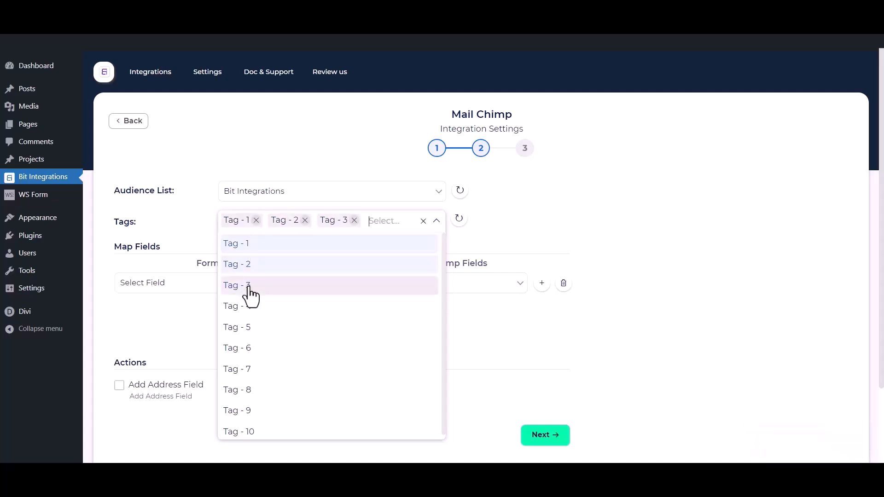
left_click(170, 215)
- Map form fields First Name, Email and Phone to Mailchimp First Name, Email and Phone Number
scroll(171, 217, "down", 1)
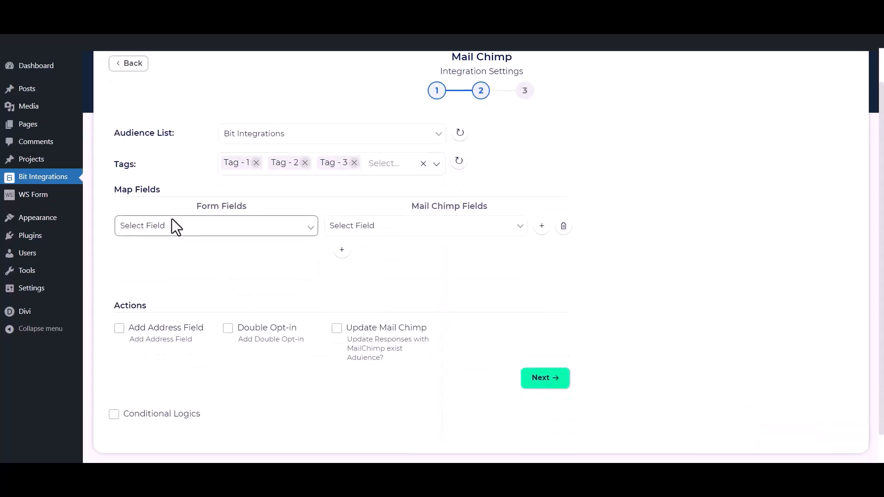
left_click(197, 231)
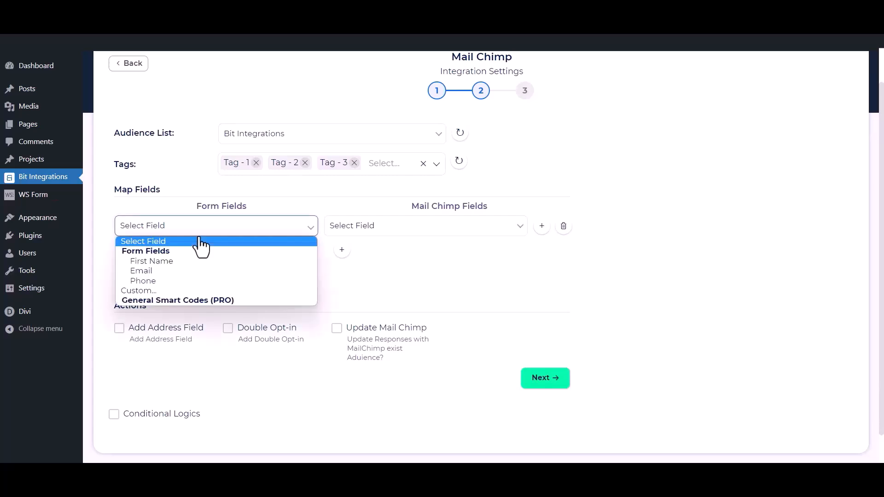
left_click(172, 261)
left_click(355, 228)
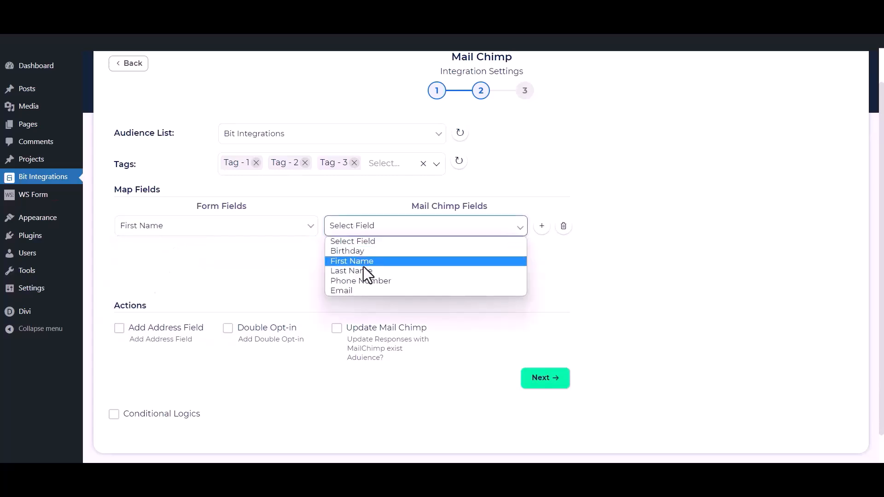
left_click(363, 260)
left_click(342, 249)
left_click(272, 252)
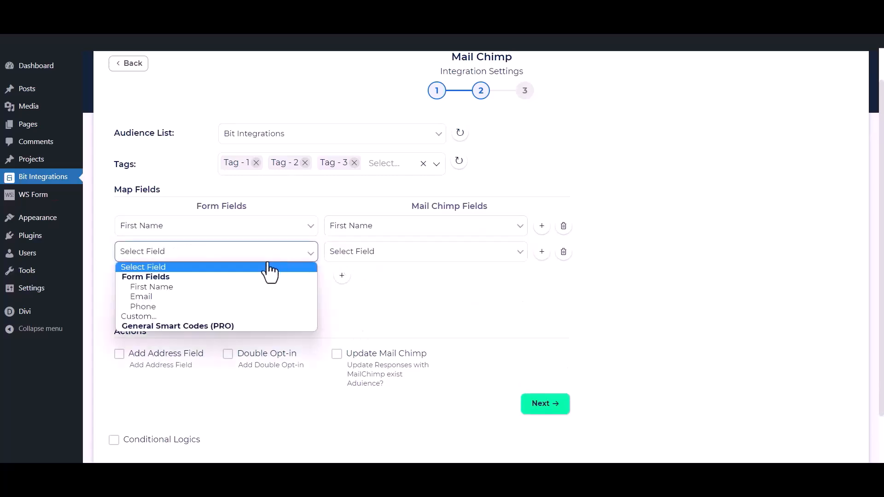
left_click(201, 298)
left_click(393, 265)
left_click(350, 315)
left_click(342, 276)
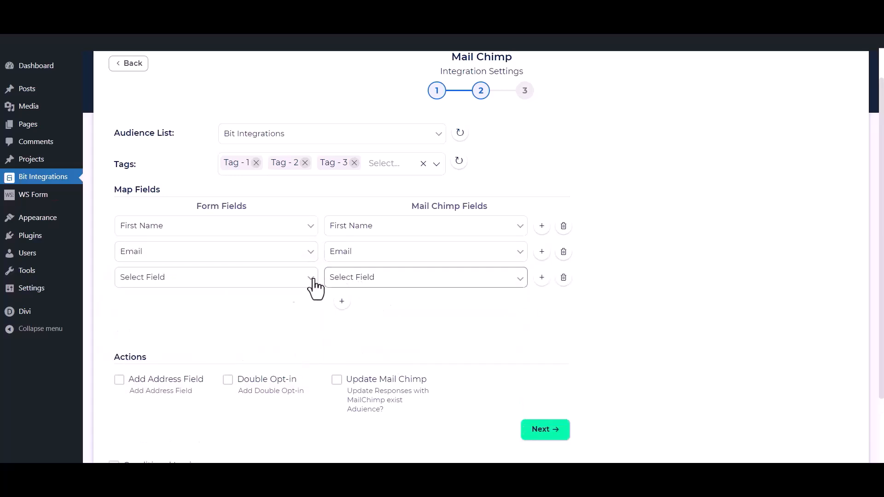
left_click(309, 278)
left_click(217, 332)
left_click(413, 278)
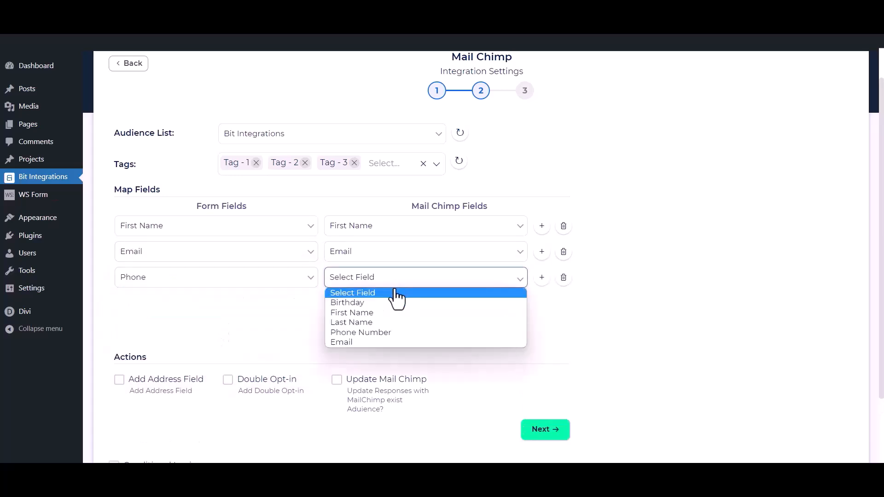
left_click(341, 330)
- Toggle address field mapping on and then back off
scroll(374, 304, "down", 1)
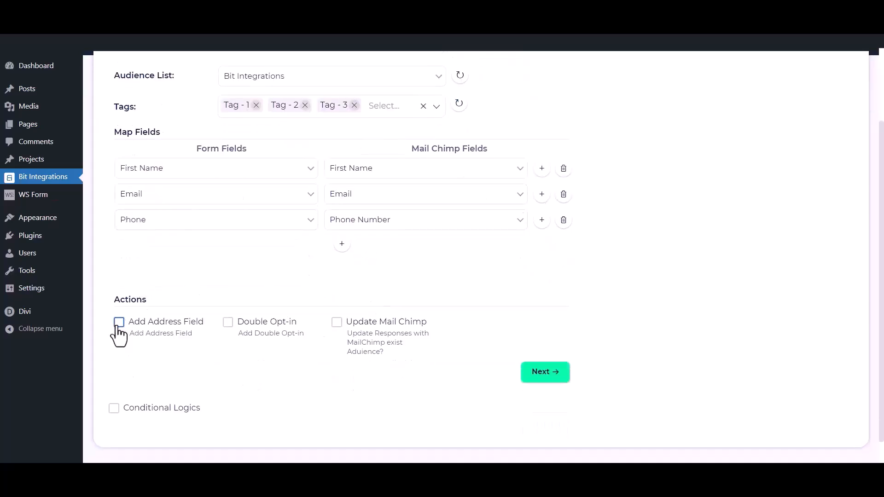
left_click(119, 322)
scroll(117, 333, "down", 2)
left_click(119, 365)
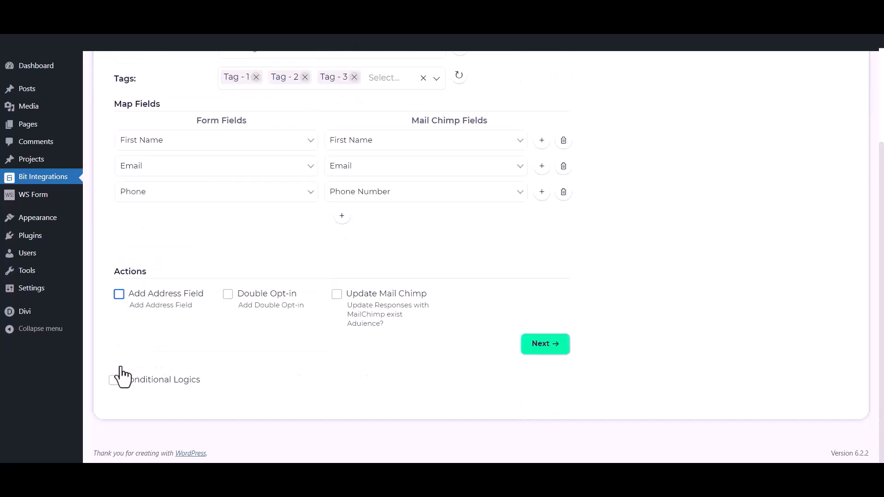
- Leave Double Opt-in, Update Mail Chimp and Conditional Logics off, then Finish & Save
left_click(228, 295)
left_click(228, 299)
left_click(336, 298)
left_click(336, 297)
left_click(114, 381)
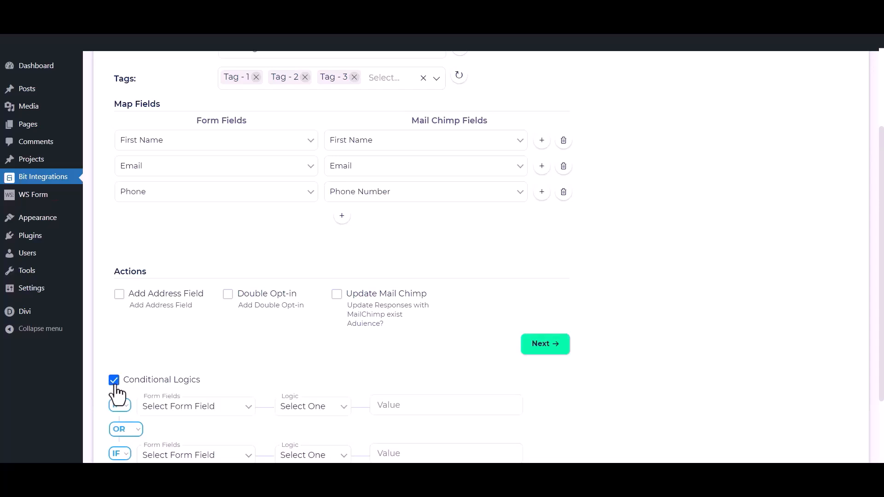
scroll(116, 392, "down", 1)
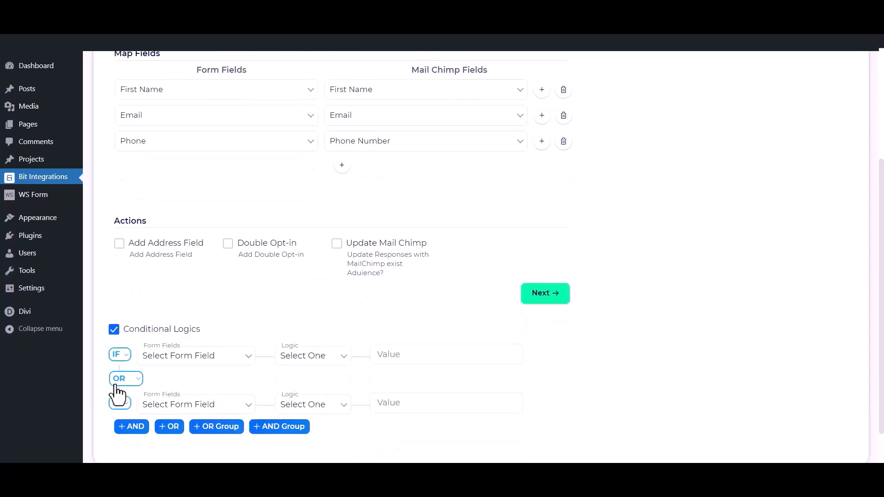
left_click(113, 324)
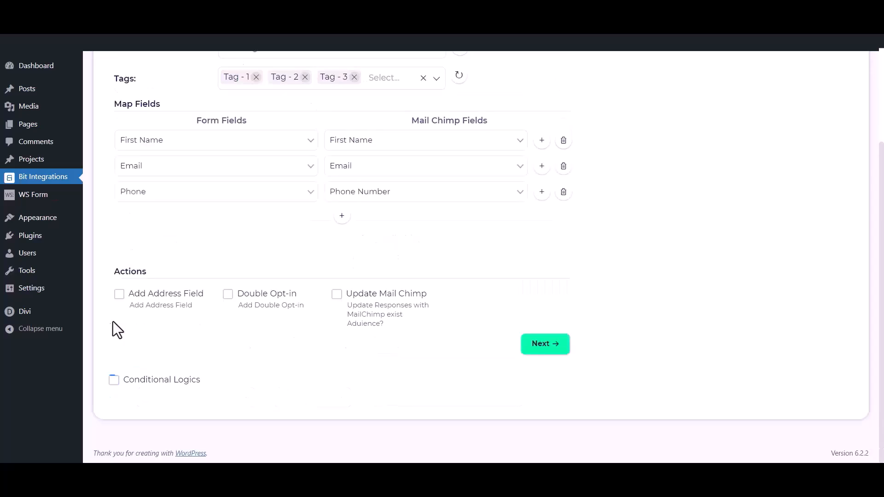
left_click(556, 346)
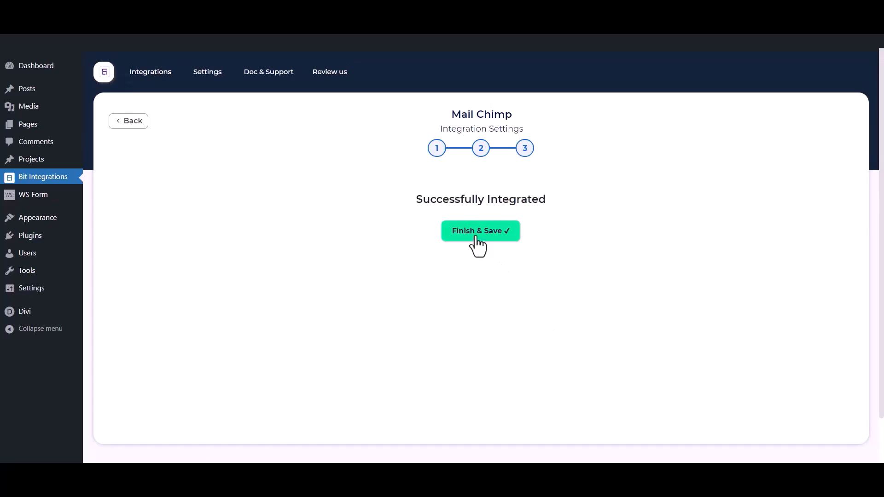
left_click(477, 232)
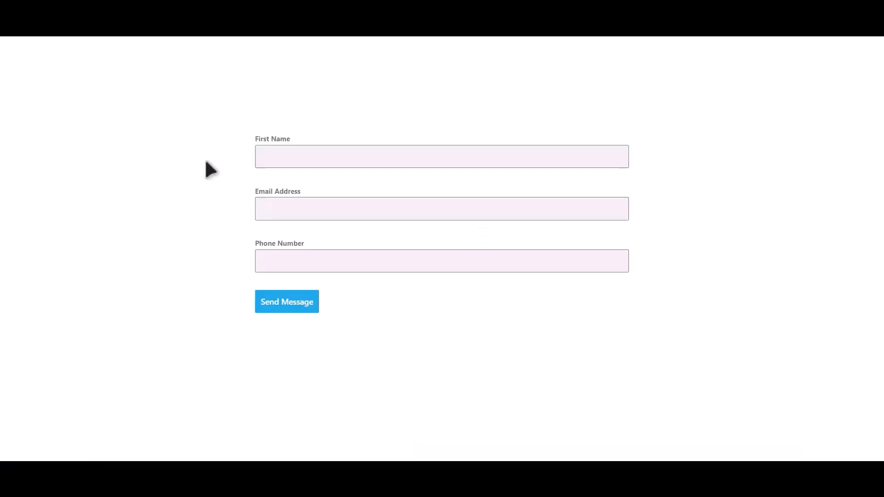
- Submit the Gutena Forms test form with a first name, e-mail address and phone number
left_click(291, 157)
type("Bit Integrations")
key("Tab")
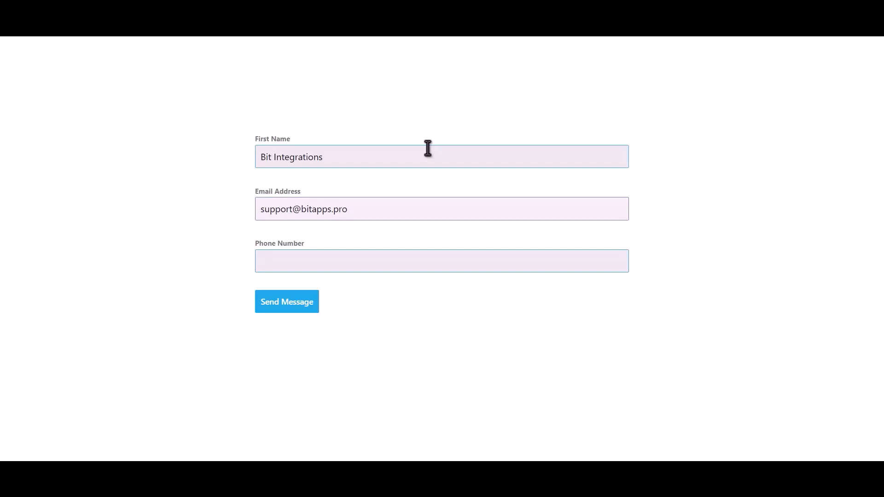
type("66")
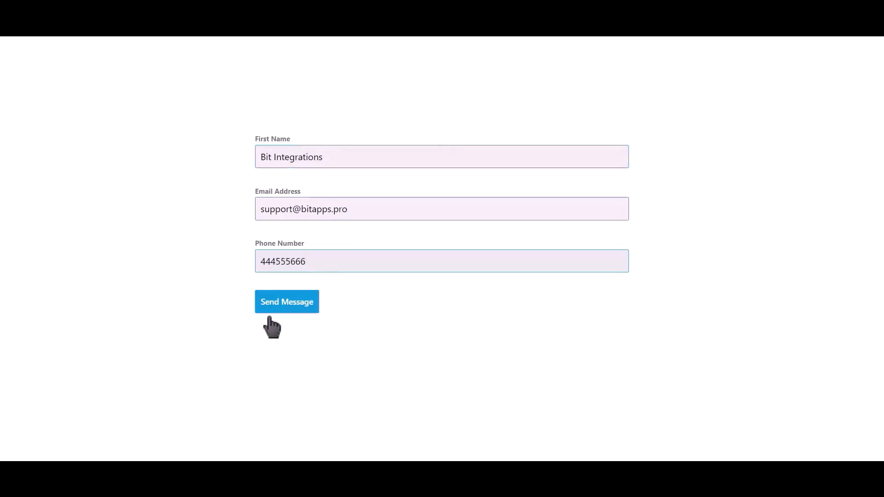
left_click(289, 304)
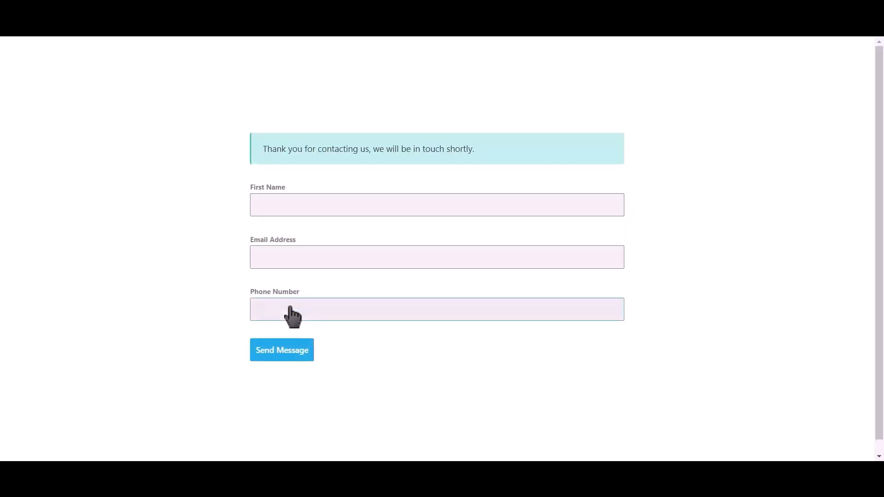